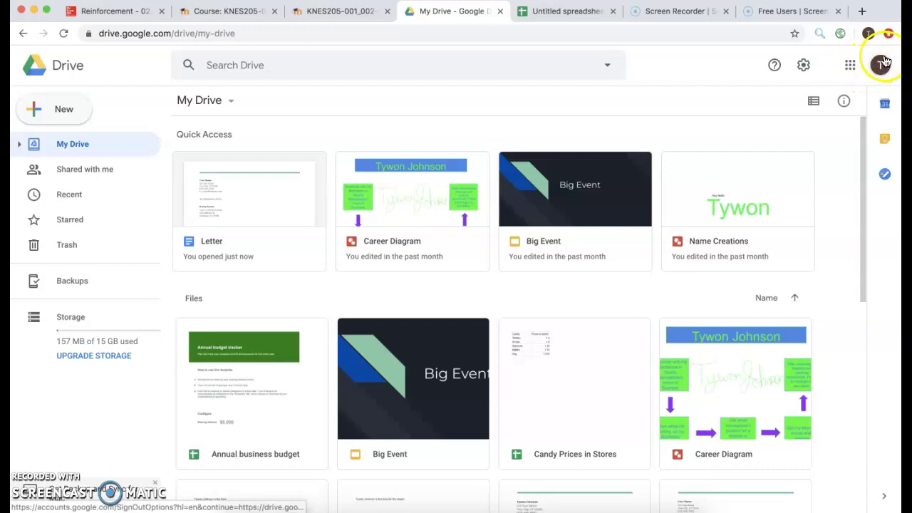
Step: From Drive's New menu, open the Google Sheets 'From a template' gallery
click(850, 65)
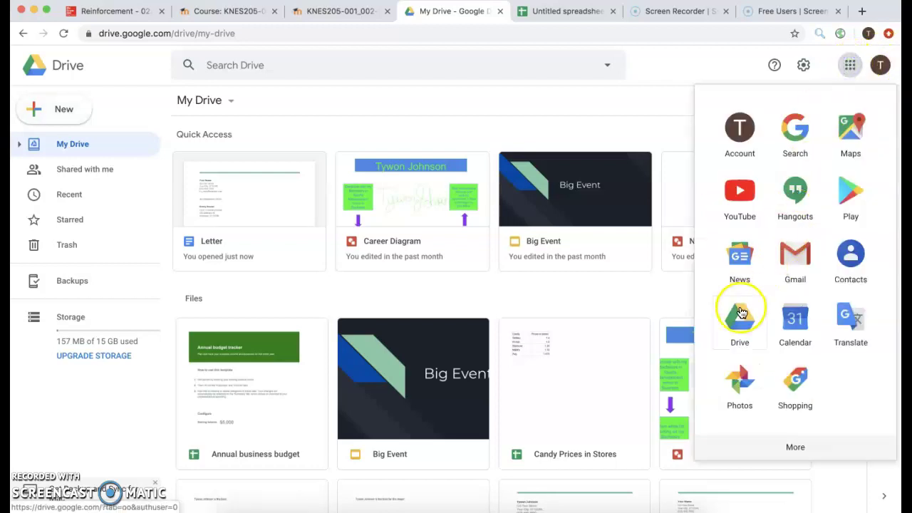
click(621, 109)
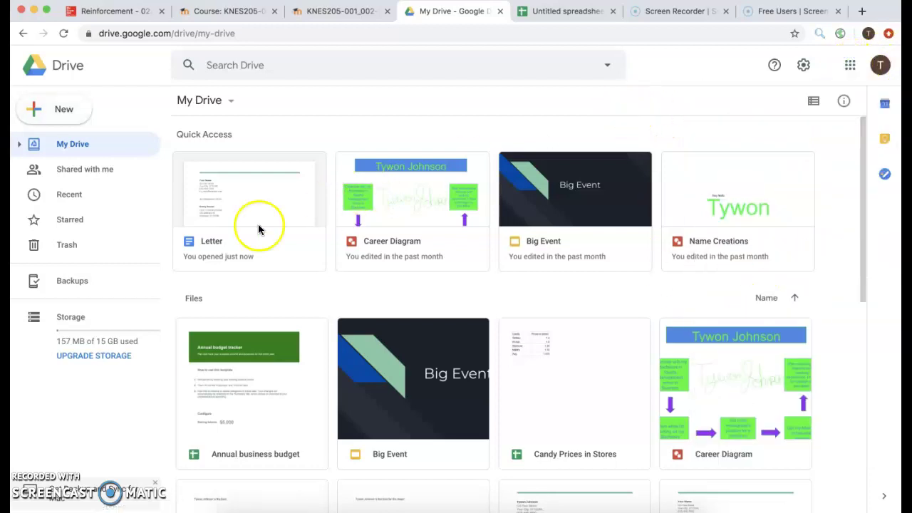
click(67, 118)
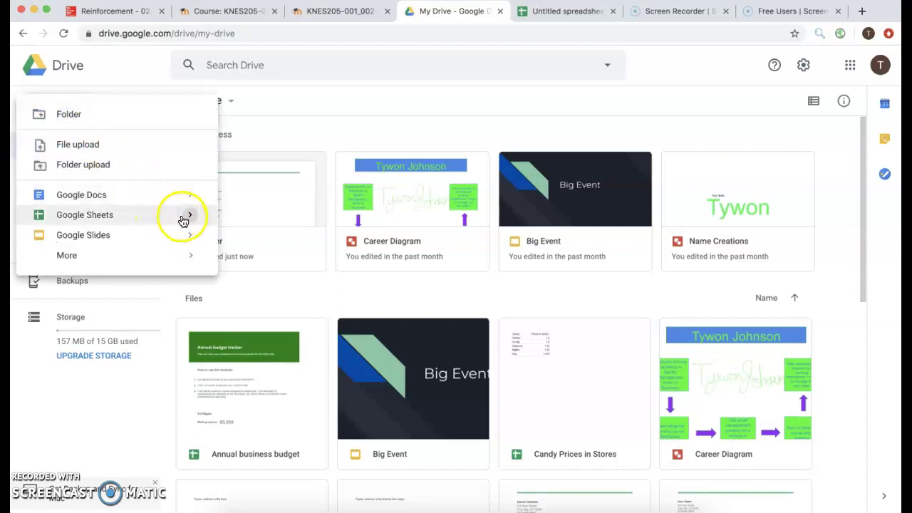
mouse_move(189, 222)
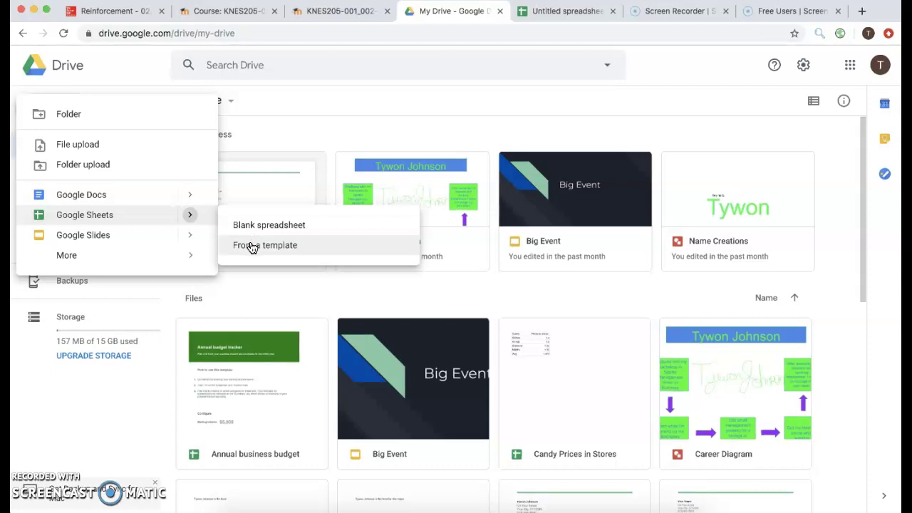
click(251, 246)
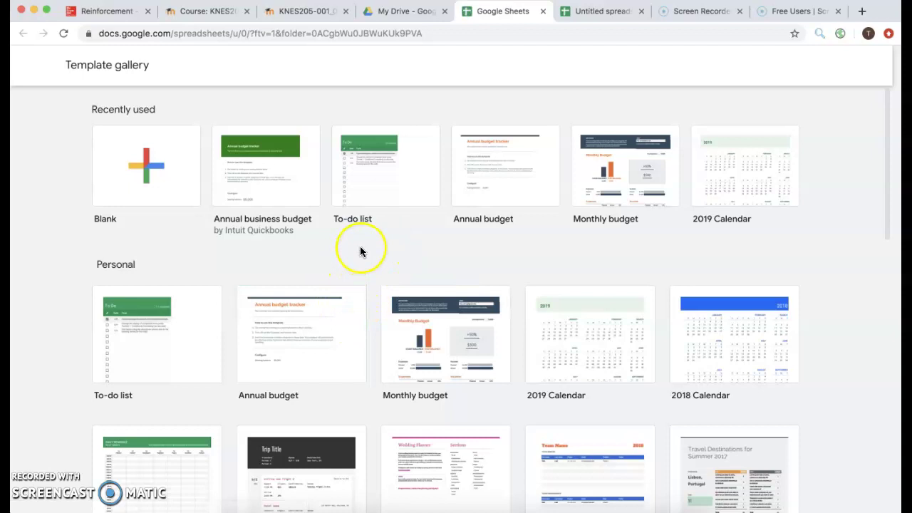
Step: Create an 'Annual budget' spreadsheet from the Annual budget tracker template
click(504, 194)
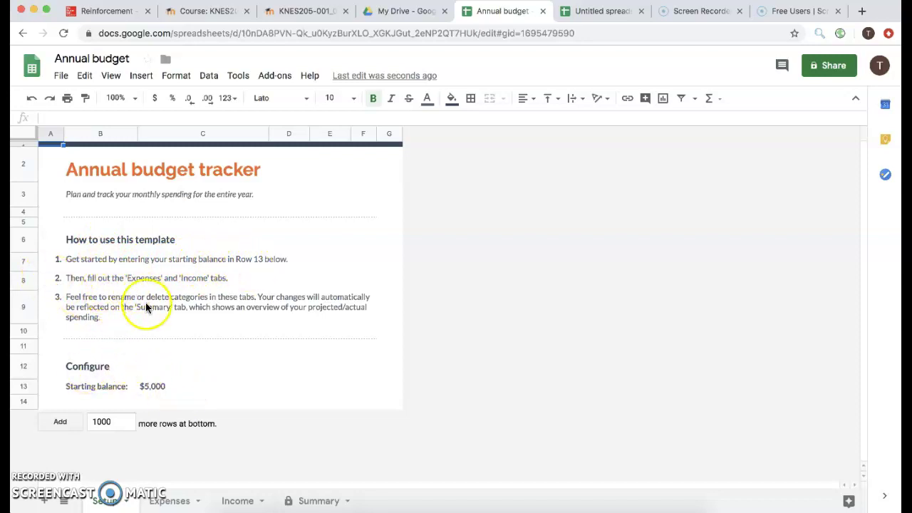
Step: Browse the Expenses and Income sheets, finishing on the Summary sheet's monthly chart
click(170, 501)
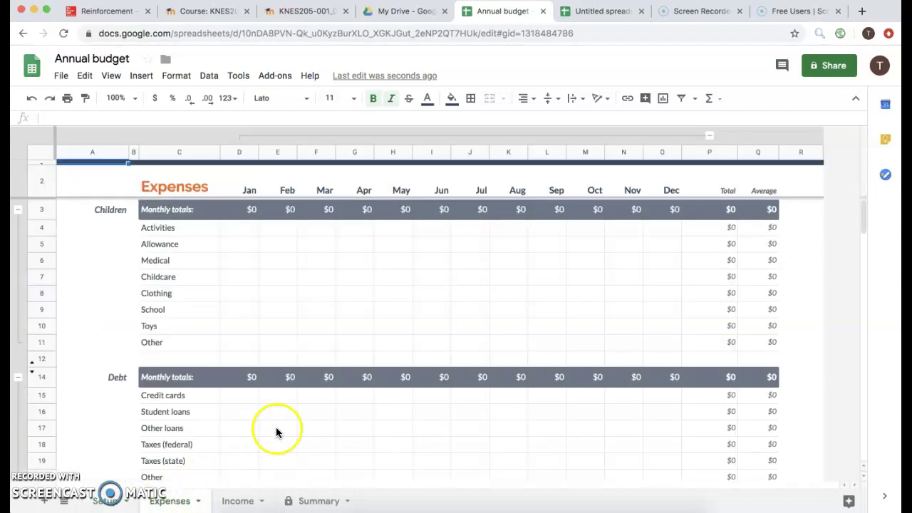
scroll(308, 328, down, 2)
scroll(308, 328, down, 2)
scroll(308, 328, down, 8)
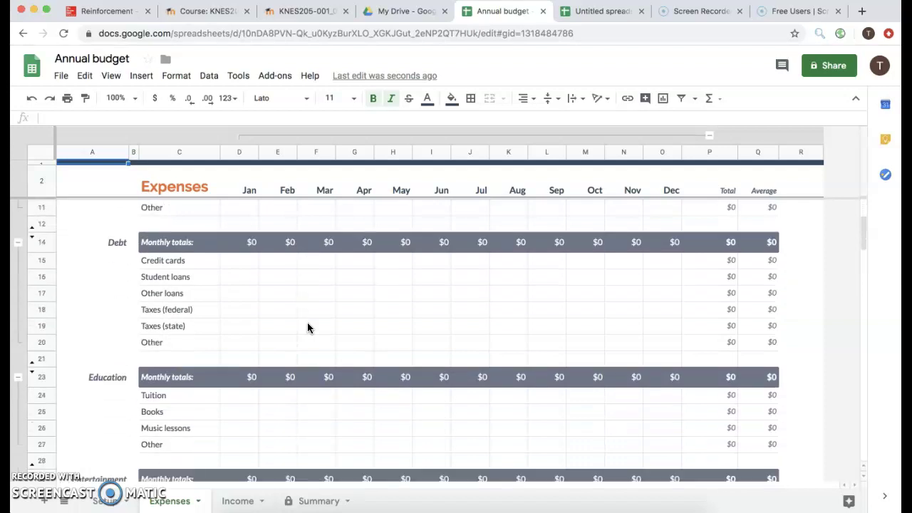
scroll(307, 327, down, 5)
scroll(307, 328, up, 14)
click(237, 500)
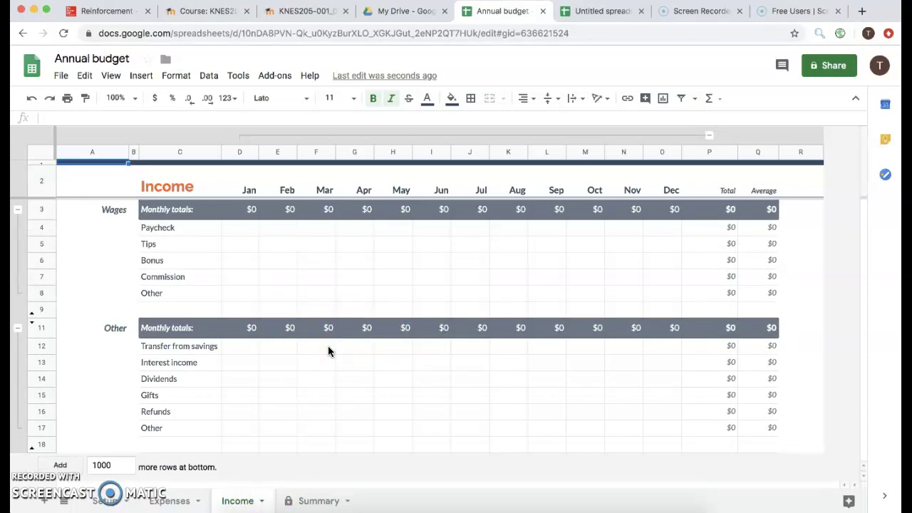
click(313, 505)
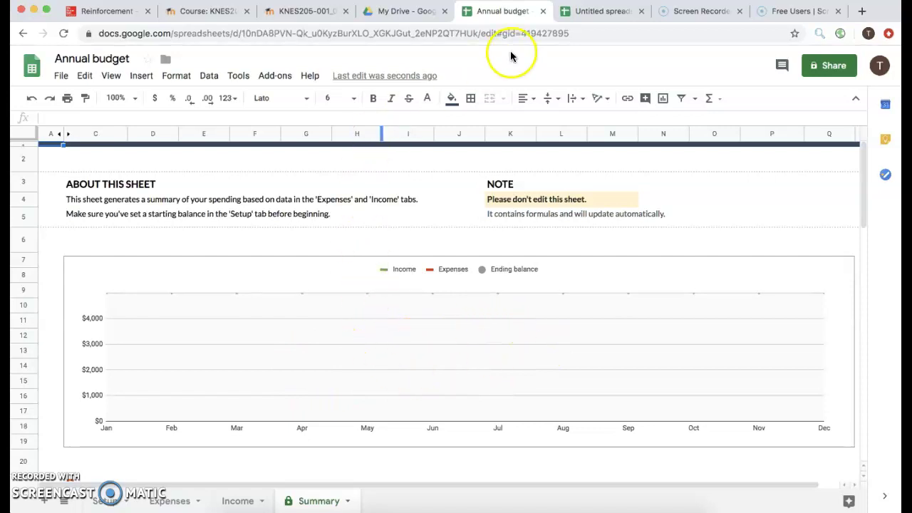
Step: Close the Annual budget tab, return to My Drive and open the New menu
click(543, 12)
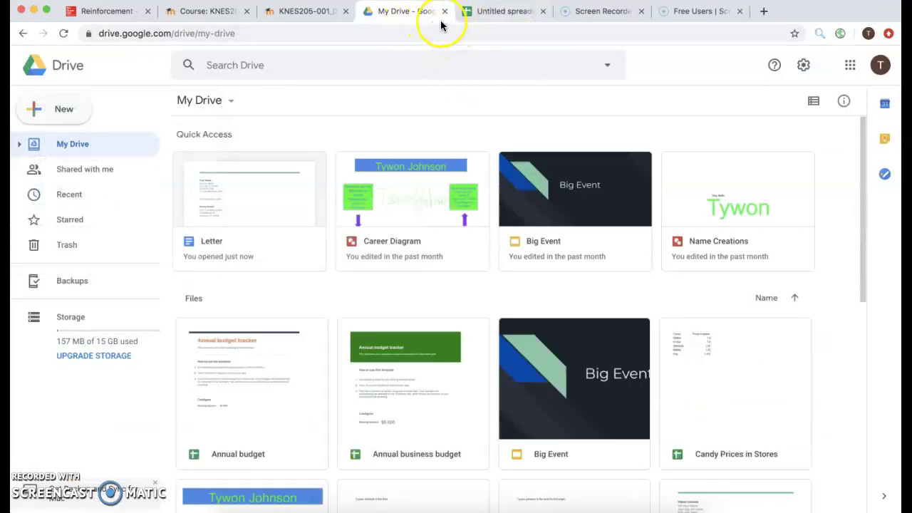
click(501, 12)
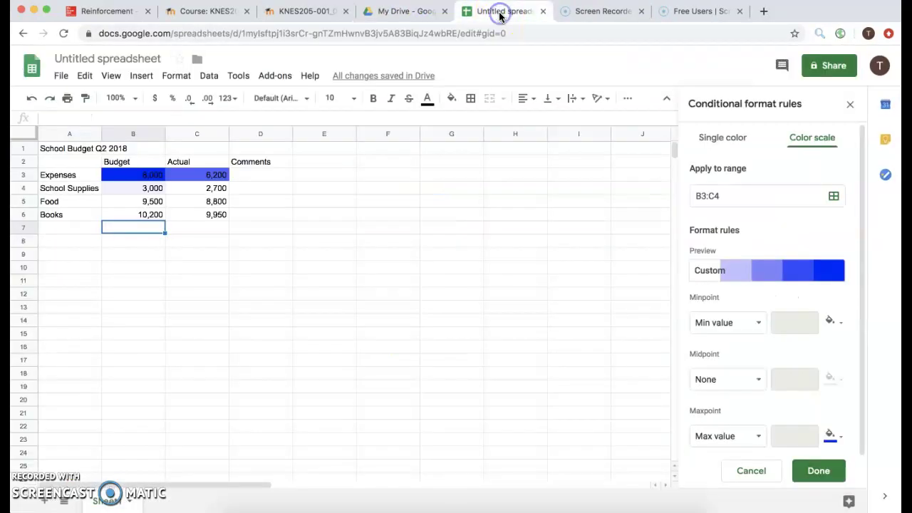
click(412, 14)
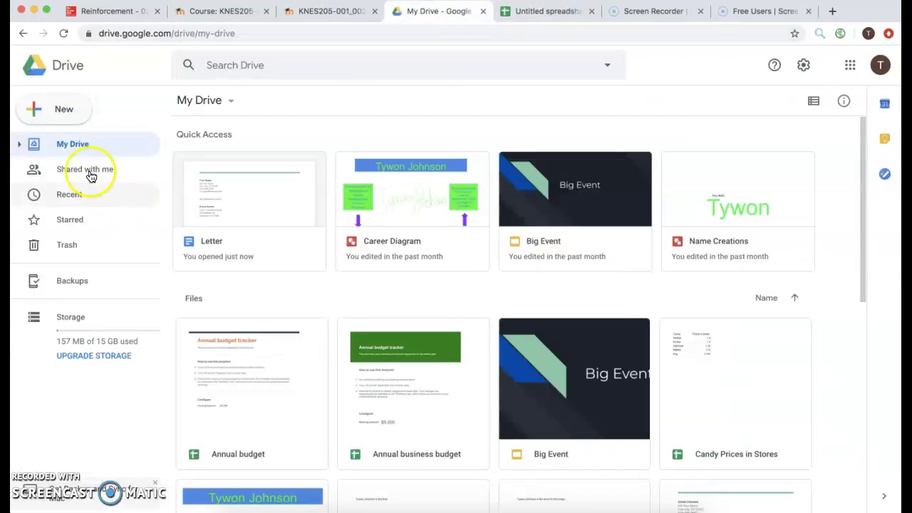
click(64, 112)
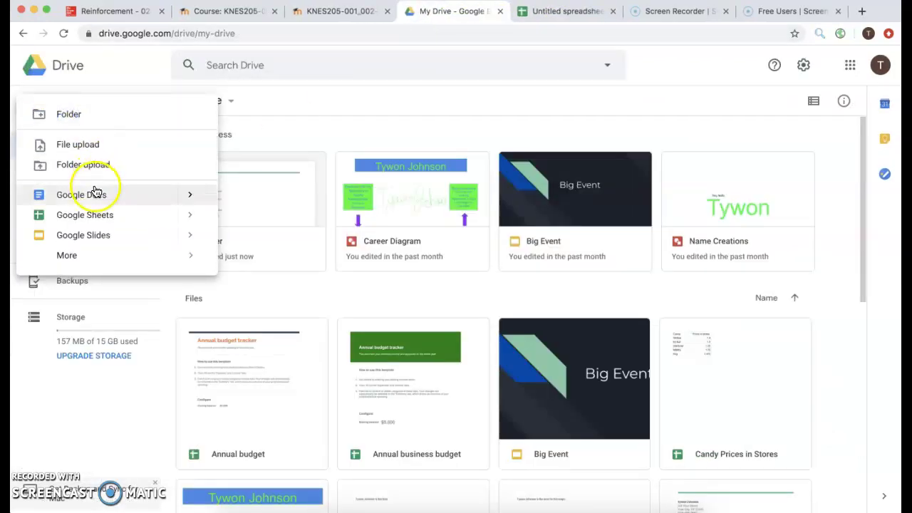
Step: Discard a new blank spreadsheet and go back to the School Budget Q2 2018 sheet
mouse_move(187, 218)
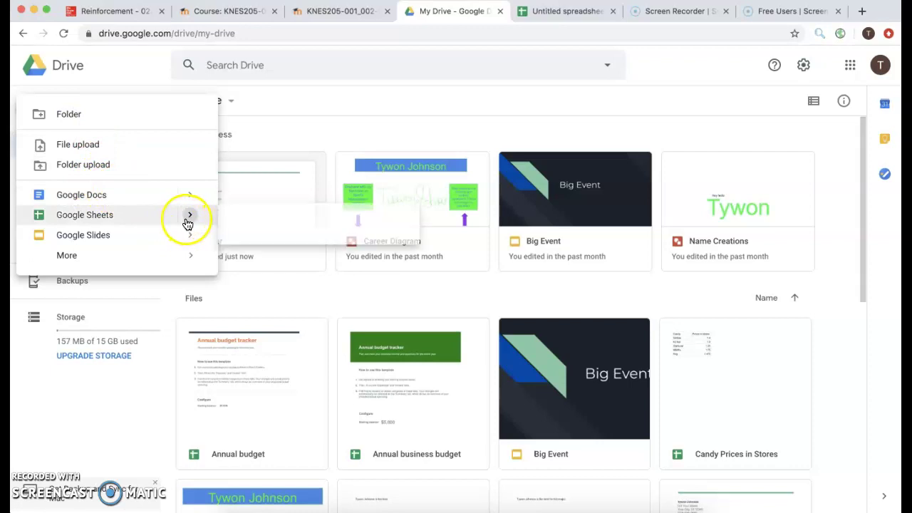
click(257, 226)
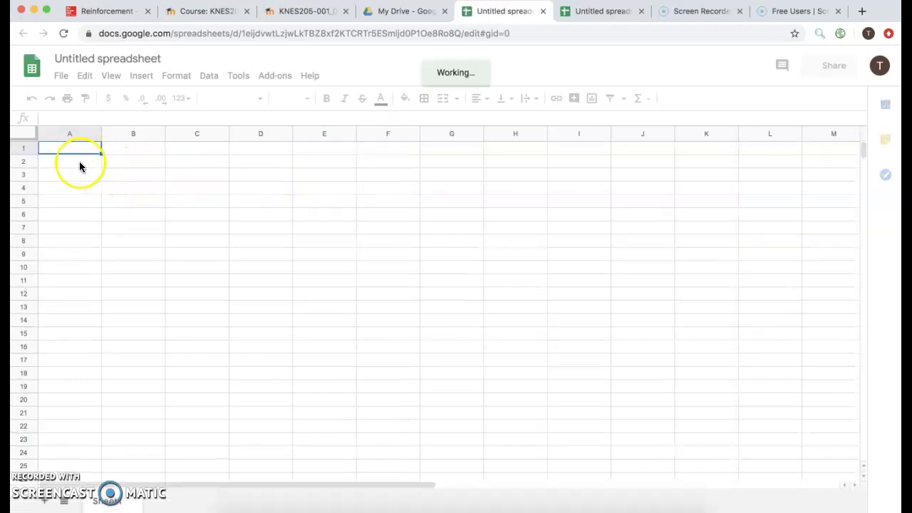
click(543, 12)
click(494, 12)
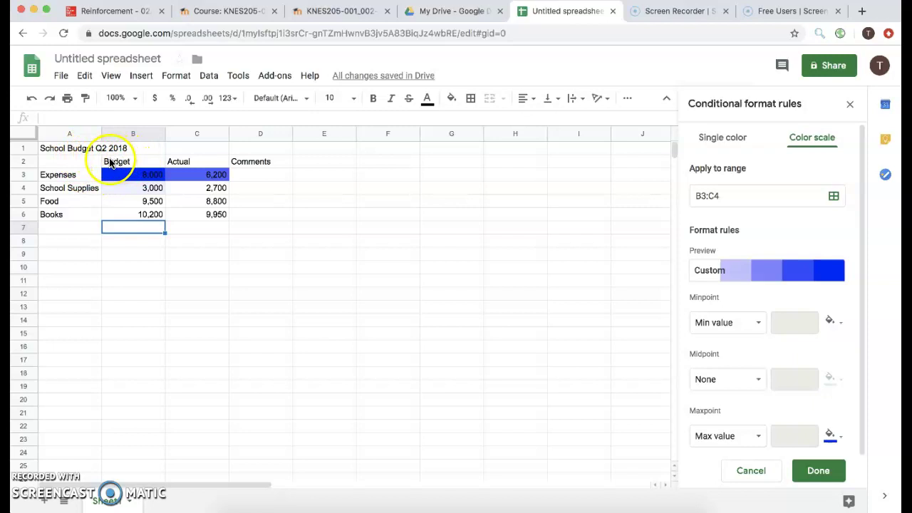
Step: Check cells A1 and B2, then close the Conditional format rules sidebar
click(70, 149)
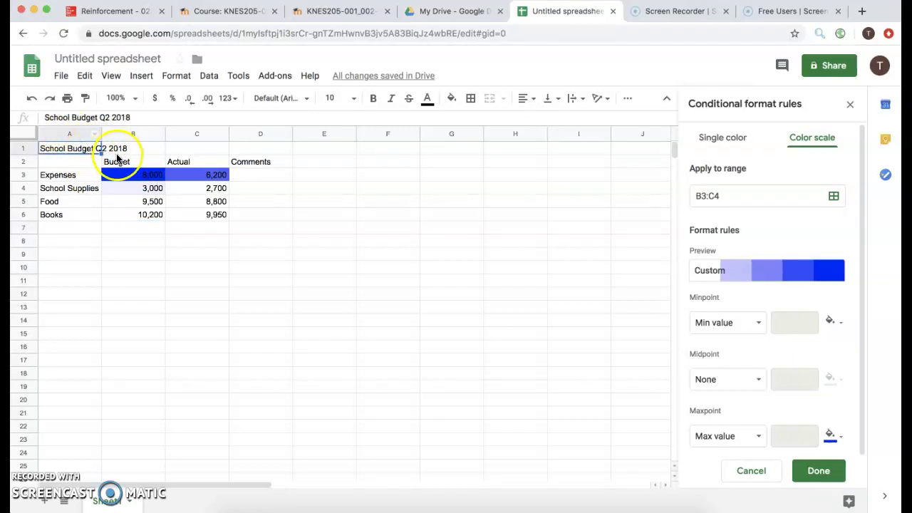
click(120, 163)
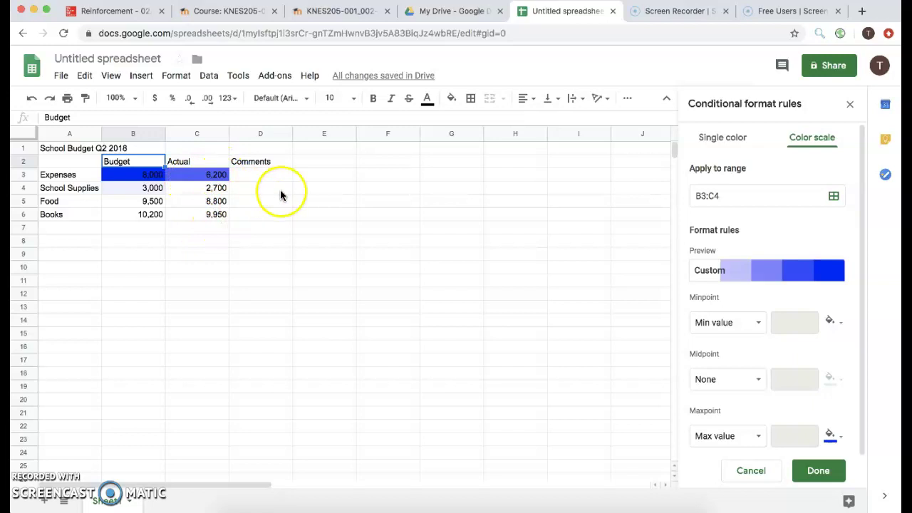
click(849, 103)
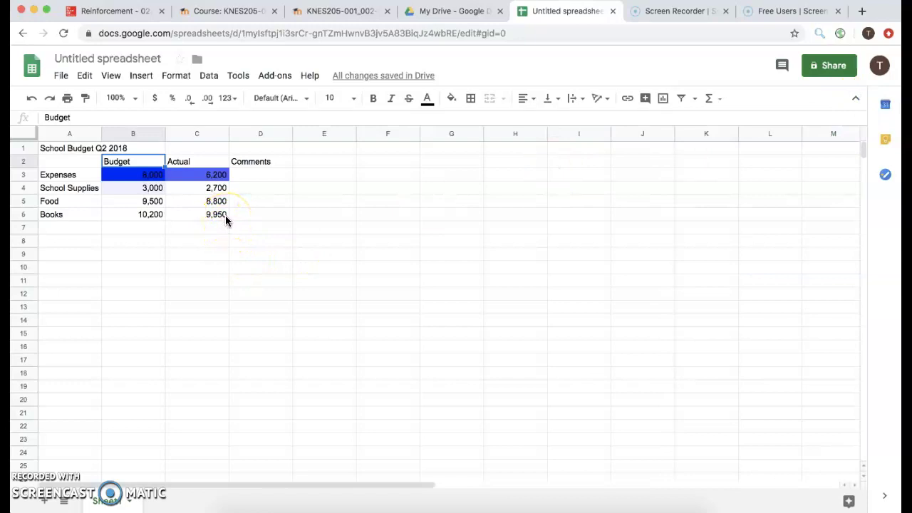
Step: Select B3:C6 and bring up Format > Conditional formatting
drag(225, 215, 155, 196)
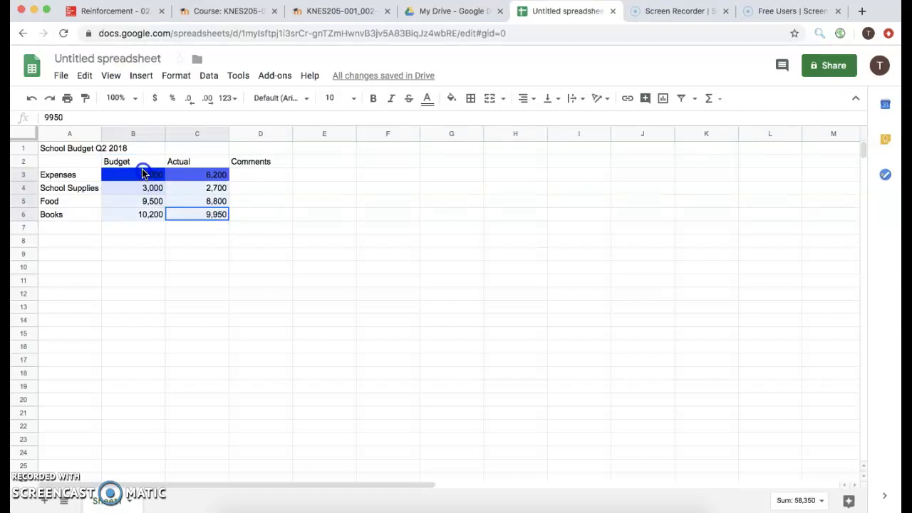
drag(143, 175, 142, 175)
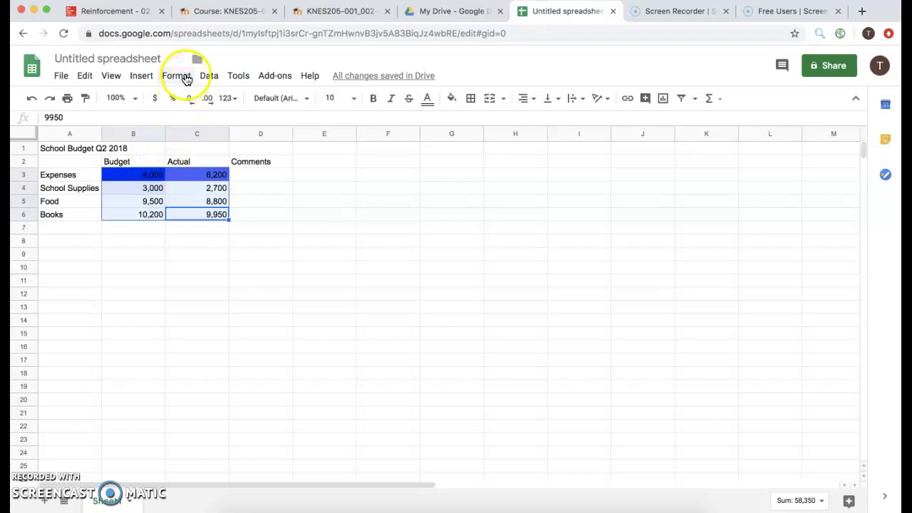
click(185, 76)
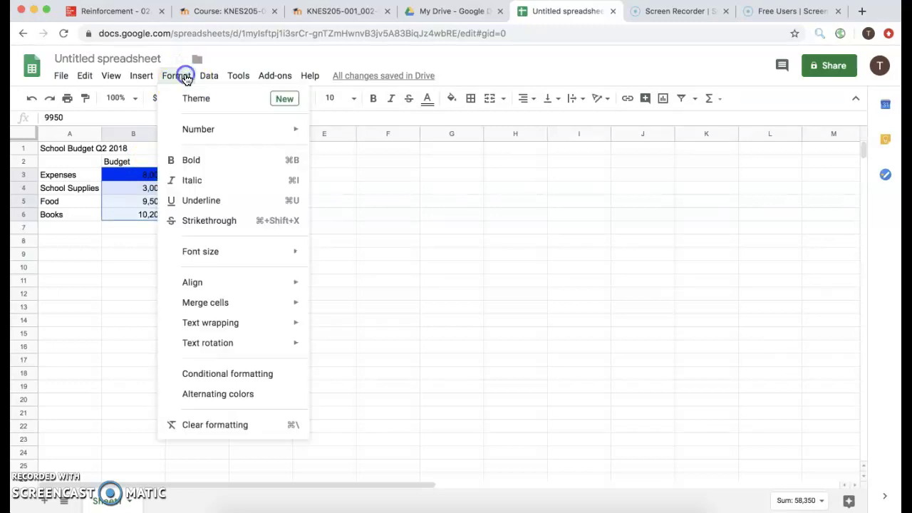
click(205, 376)
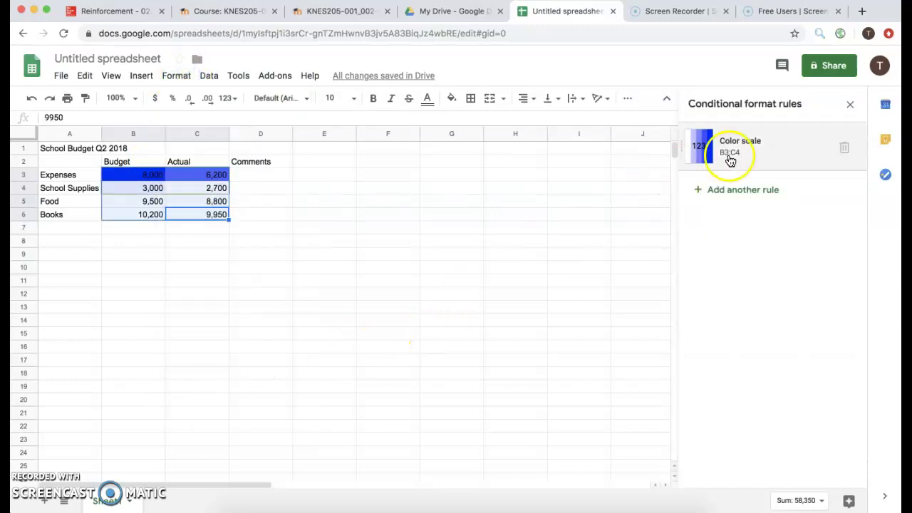
Step: Add a colour scale rule: white minpoint, purple maxpoint, midpoint at 50 percent
click(758, 193)
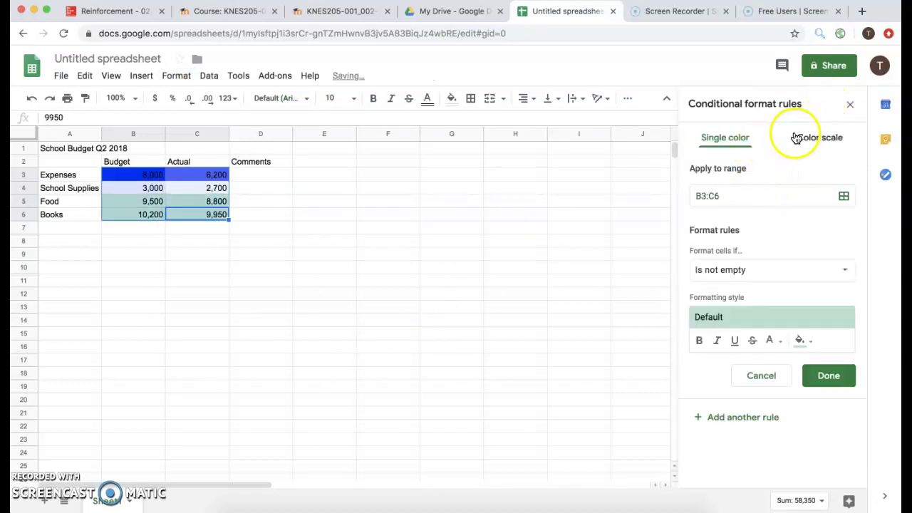
click(812, 137)
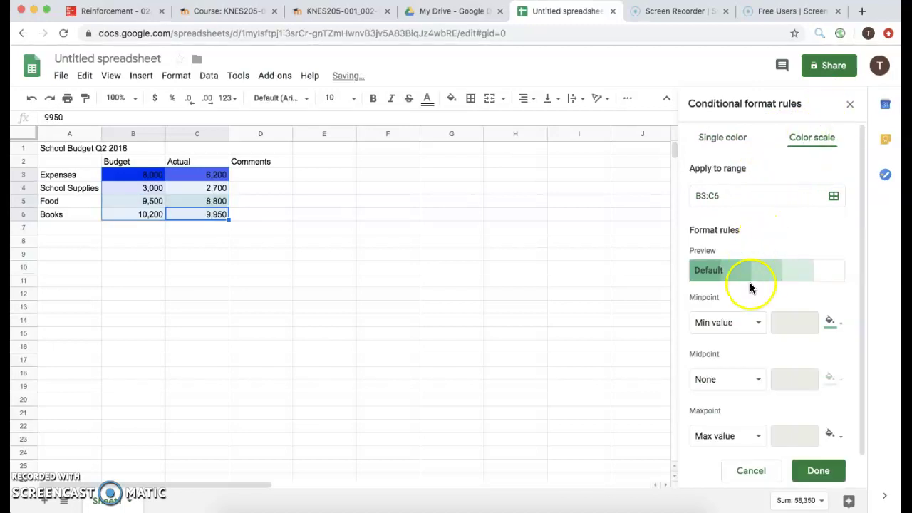
click(830, 323)
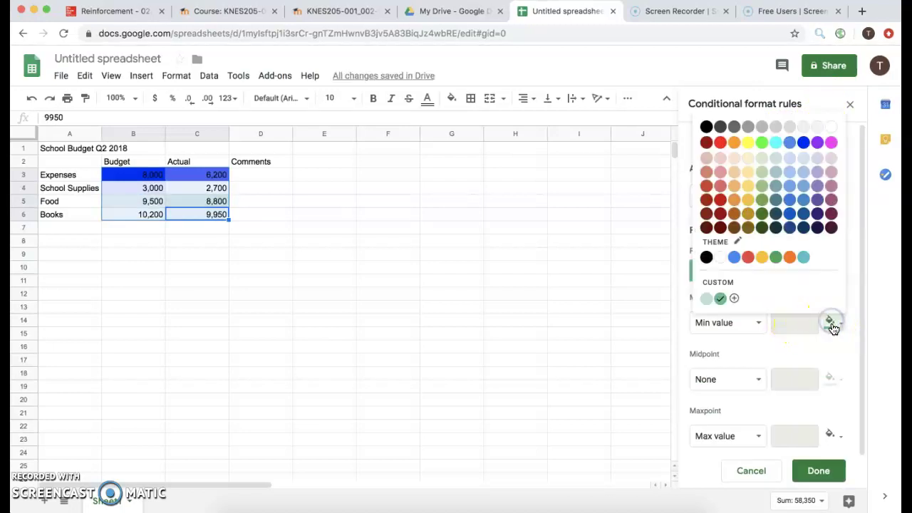
click(830, 127)
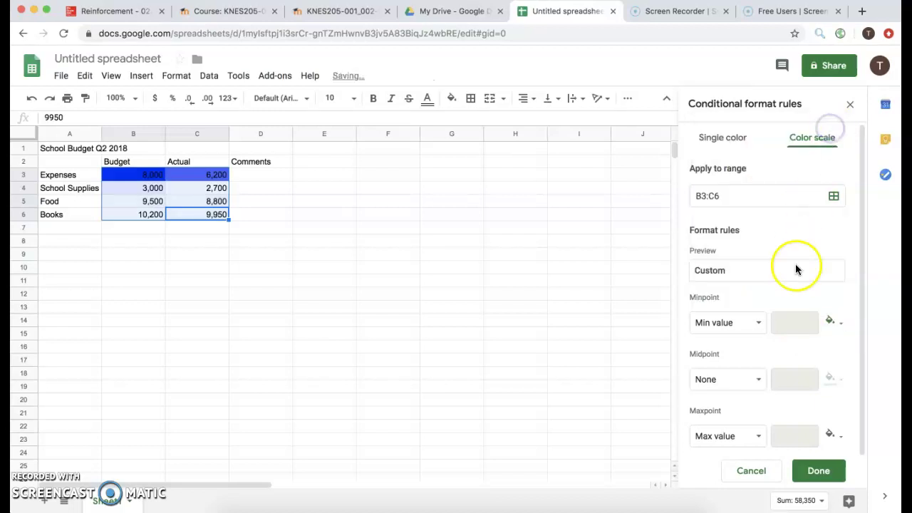
click(830, 435)
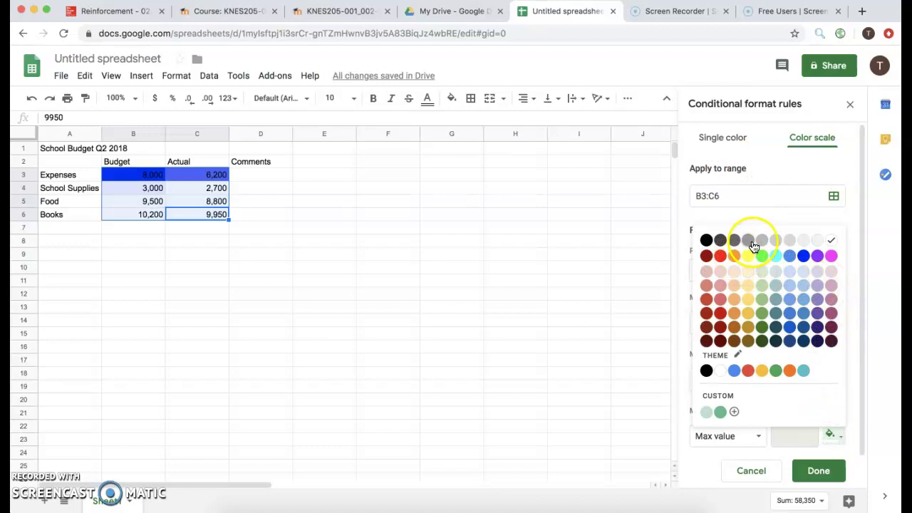
click(818, 258)
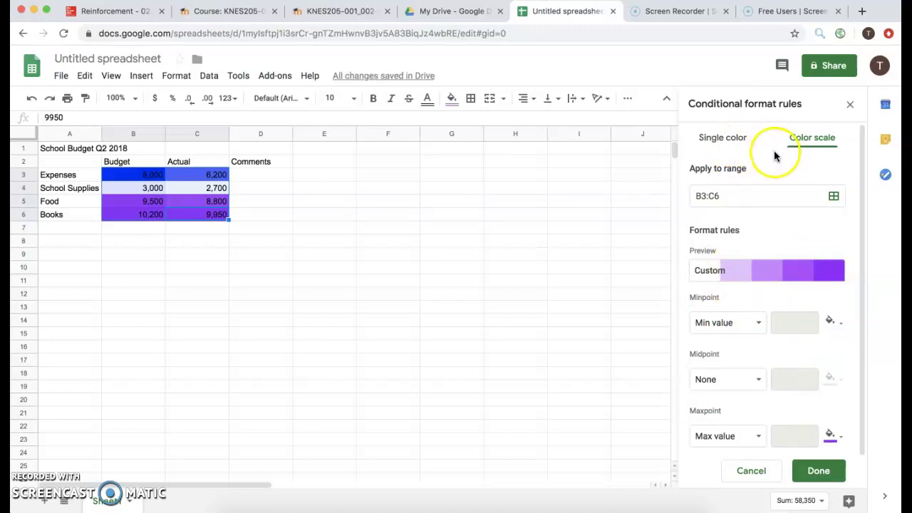
click(744, 384)
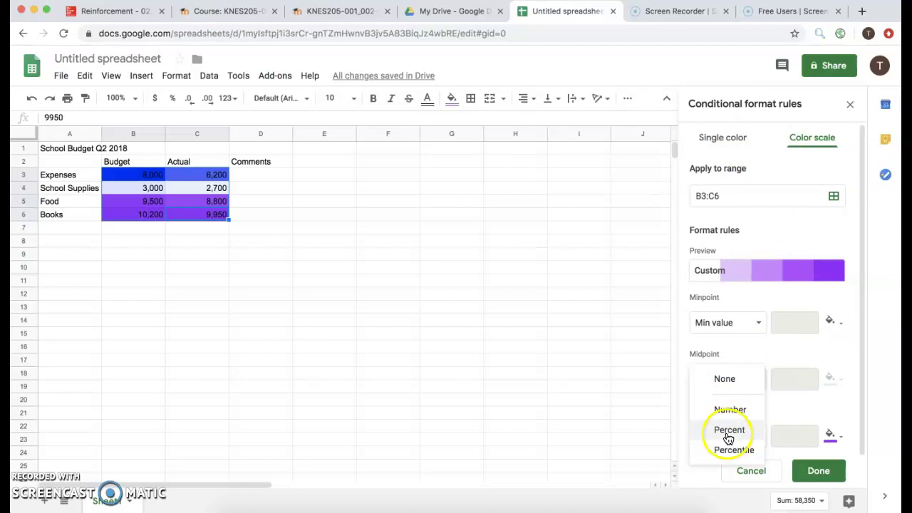
click(729, 432)
click(817, 469)
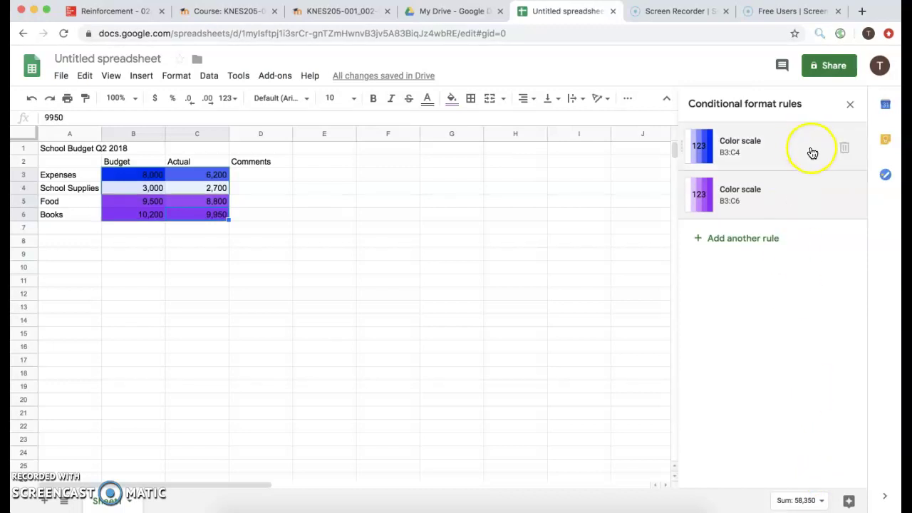
Step: Delete the older B3:C4 colour scale rule
click(844, 147)
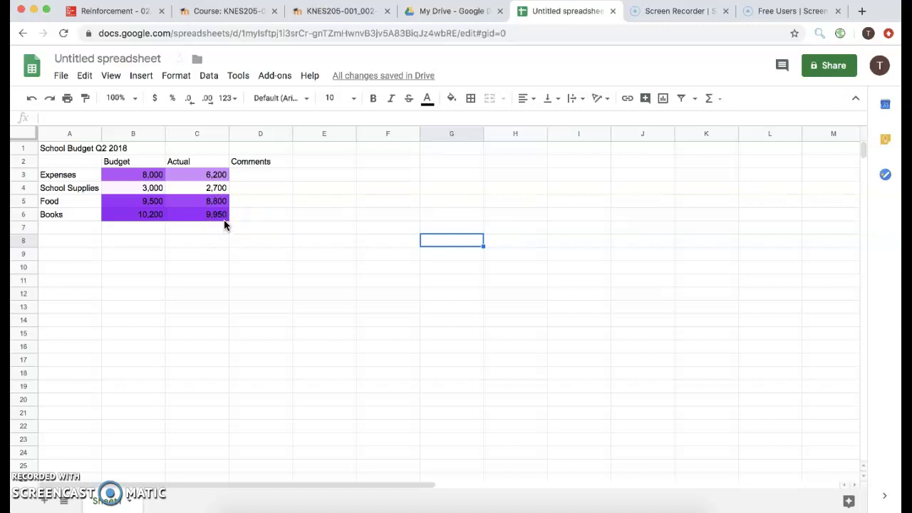
Step: Protect range A1:C6 as 'Budget for School Q2' with editing limited to 'Only you'
drag(227, 220, 80, 145)
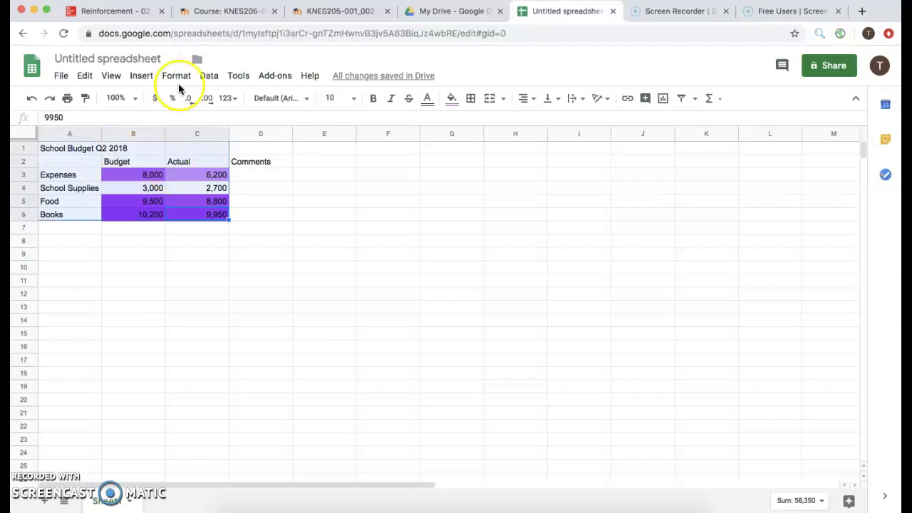
click(210, 75)
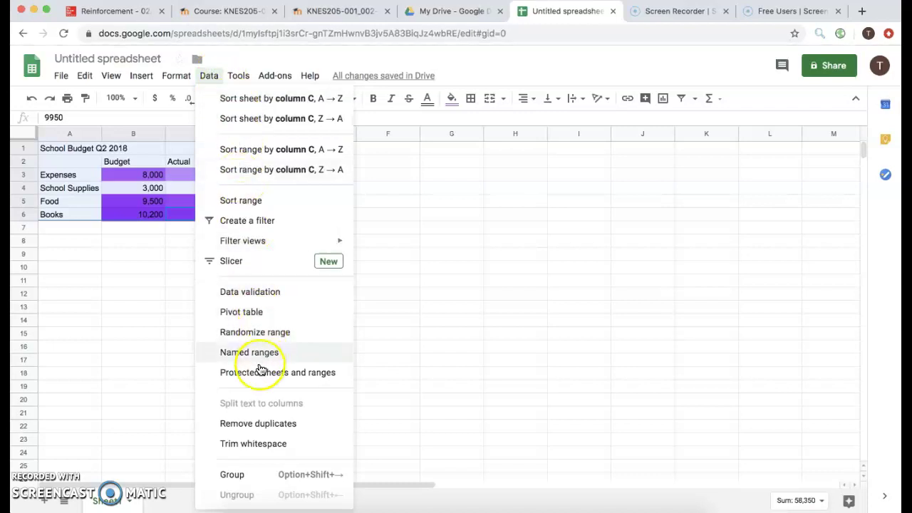
click(261, 377)
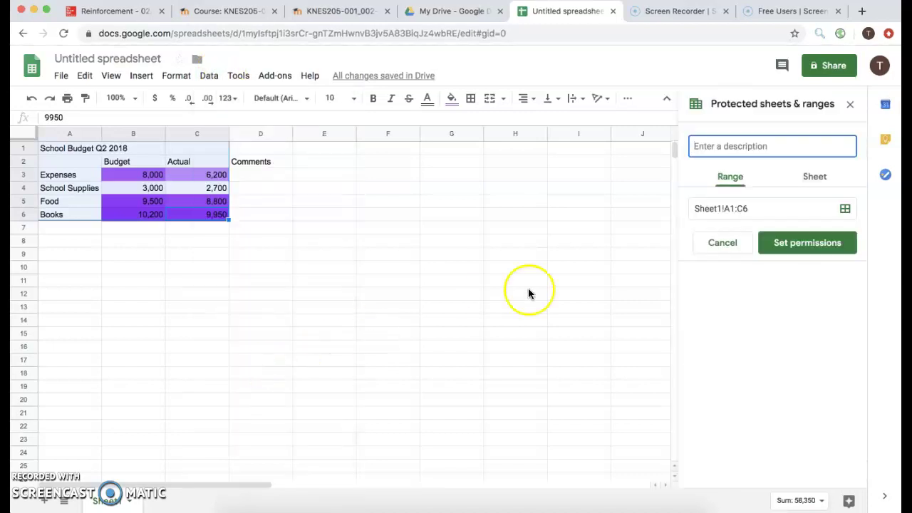
click(745, 146)
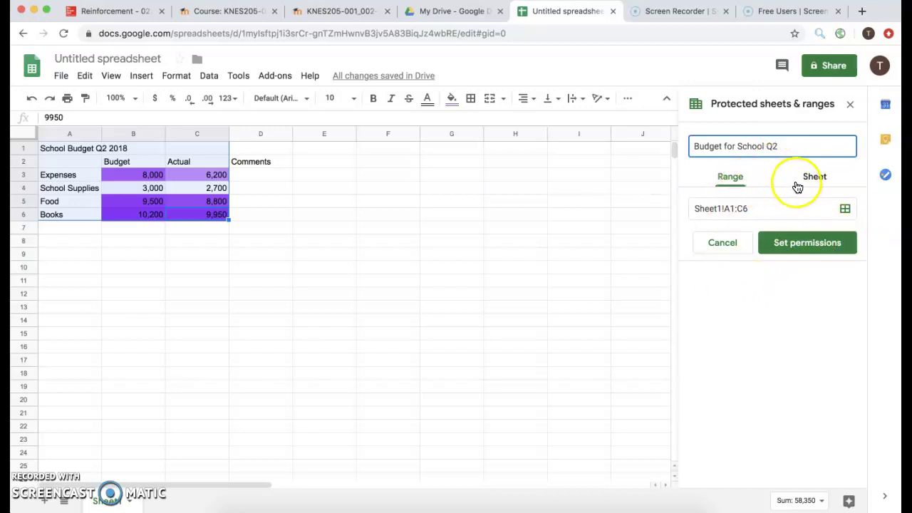
click(794, 243)
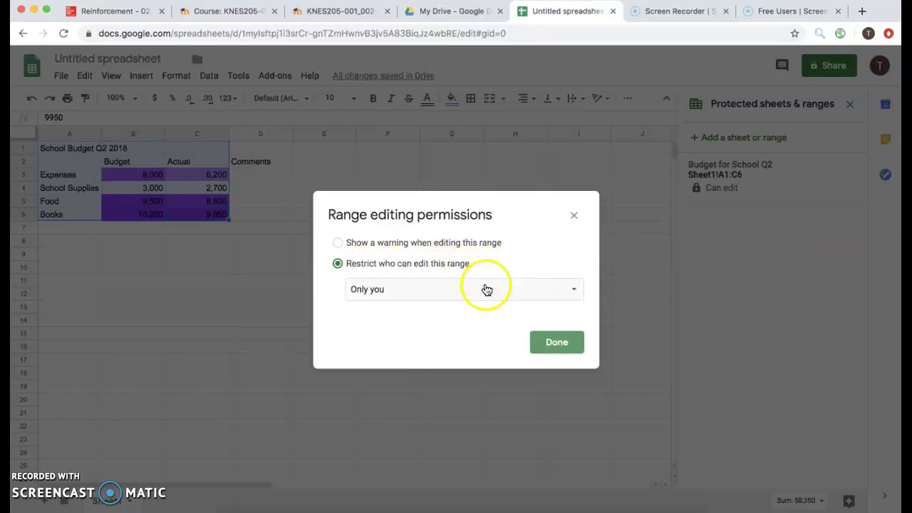
click(487, 289)
click(485, 287)
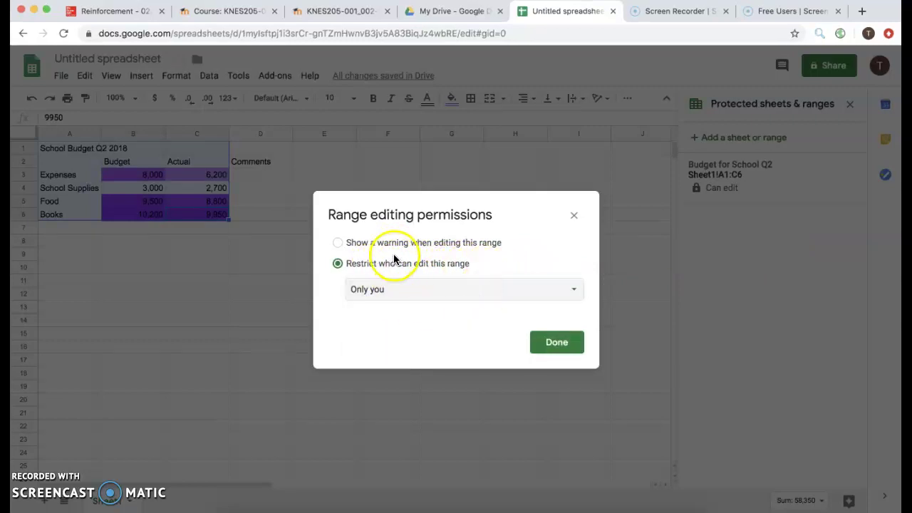
click(557, 343)
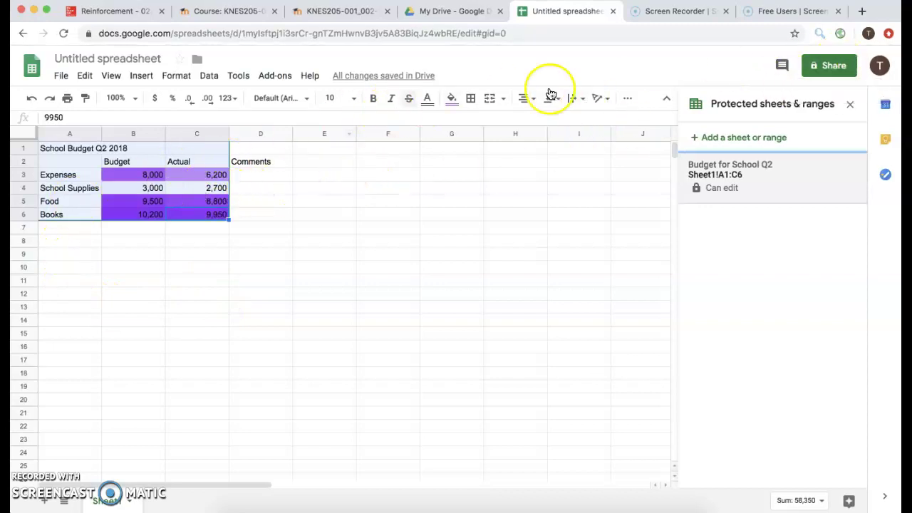
Step: Name the untitled spreadsheet 'School Budget Q2' before sharing
click(832, 65)
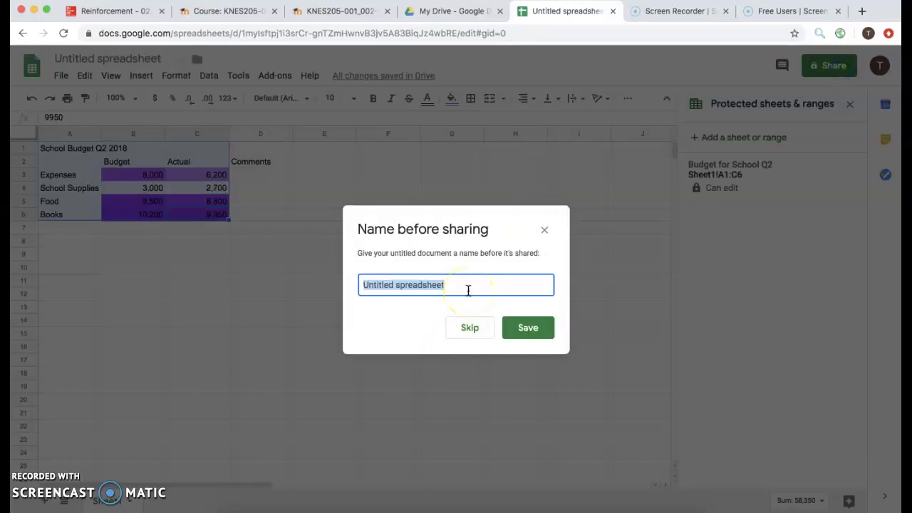
text(School Budget Q2)
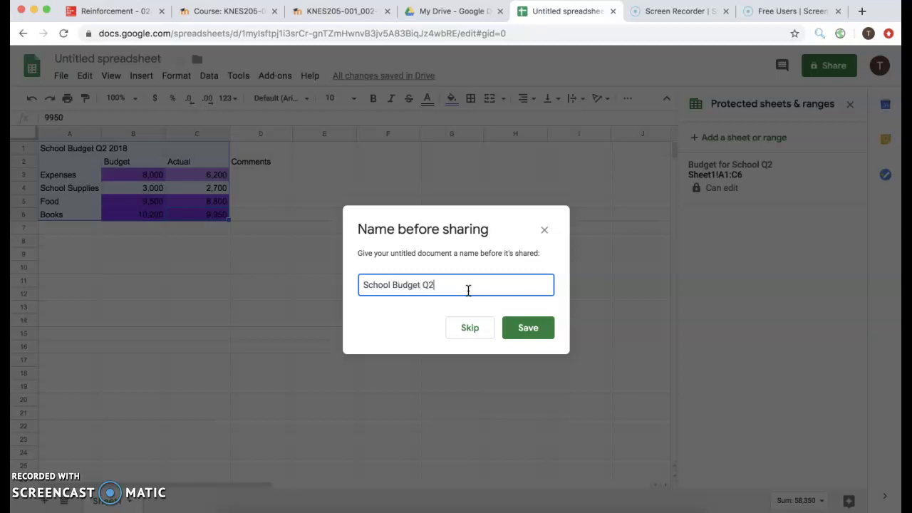
click(525, 328)
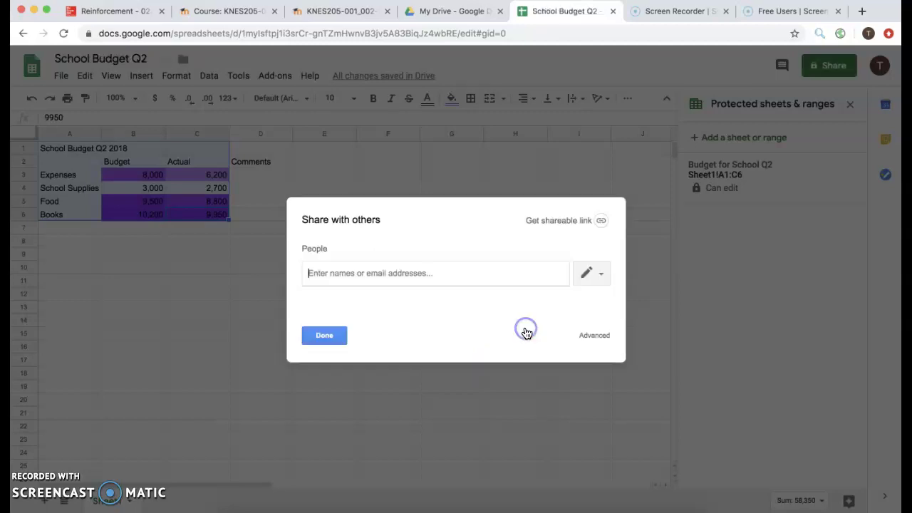
Step: Share the spreadsheet with the second Google account by e-mail invitation
click(466, 273)
text(tyw)
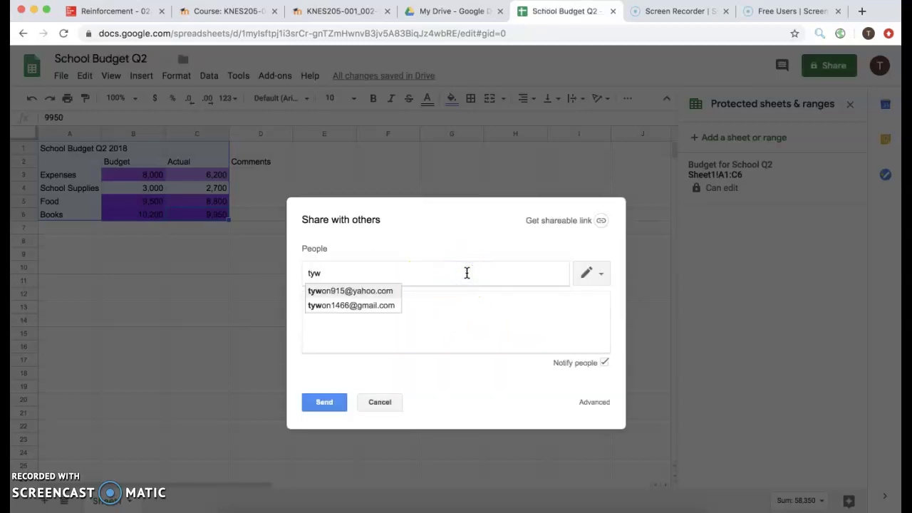
click(381, 305)
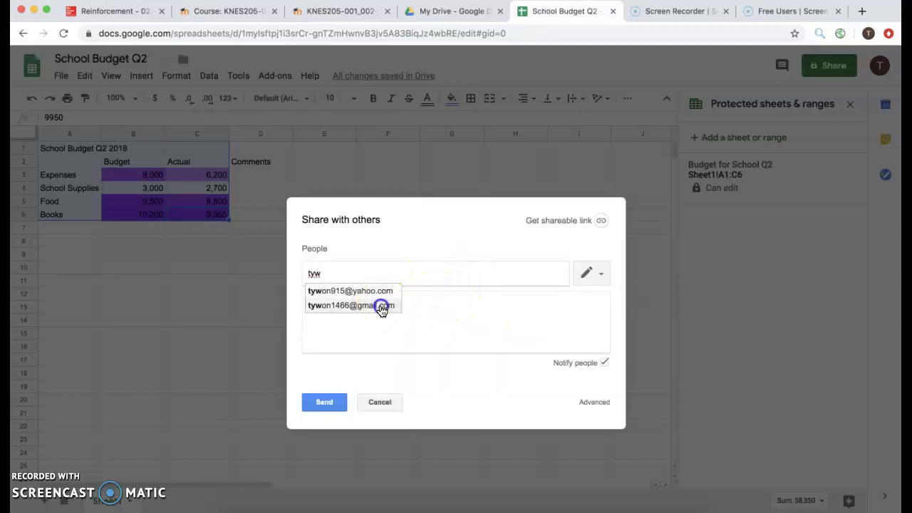
click(325, 403)
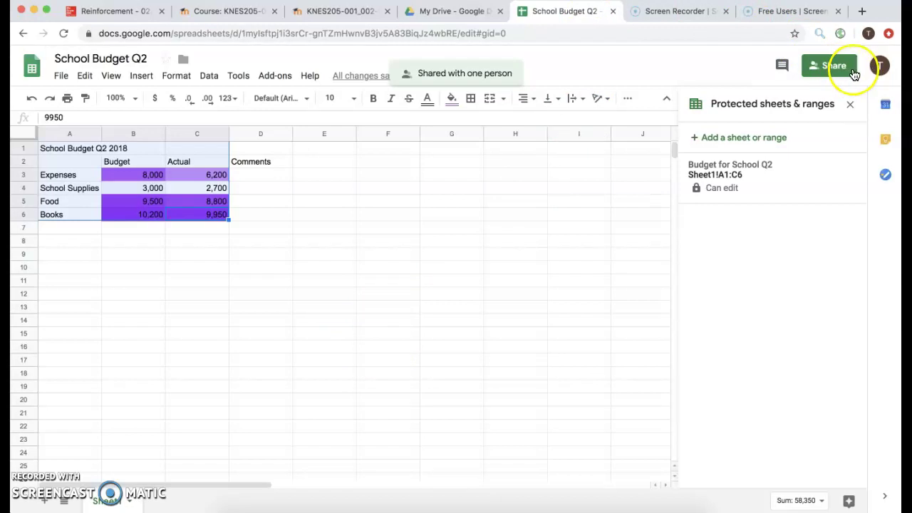
Step: Add another Google account, replacing the prefilled address with the second account's e-mail
click(880, 66)
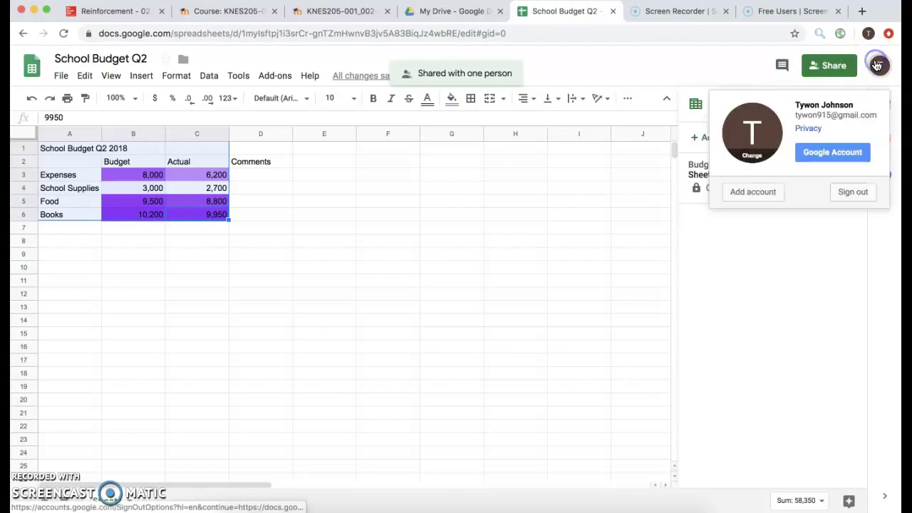
click(757, 193)
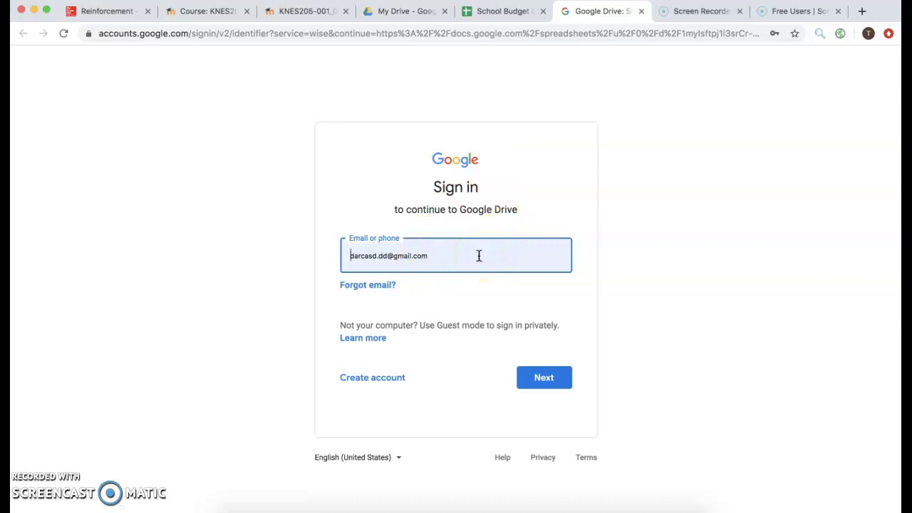
double_click(479, 255)
triple_click(479, 255)
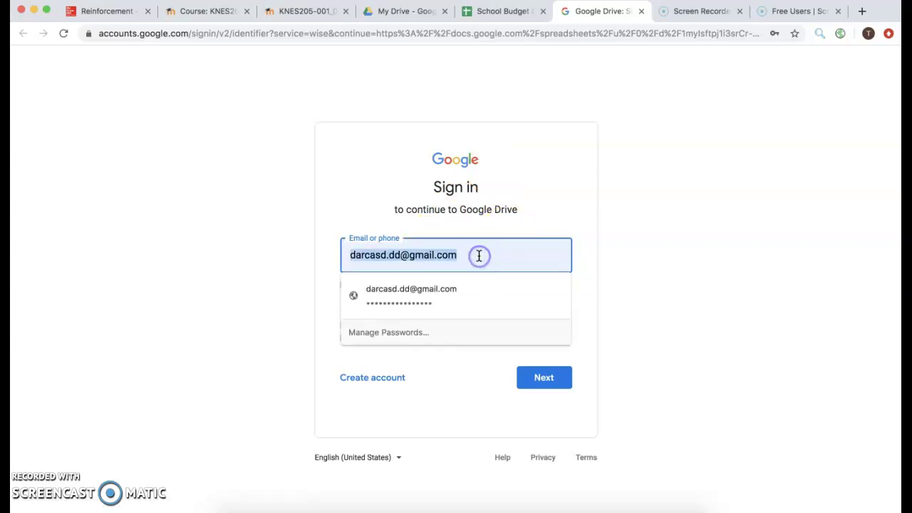
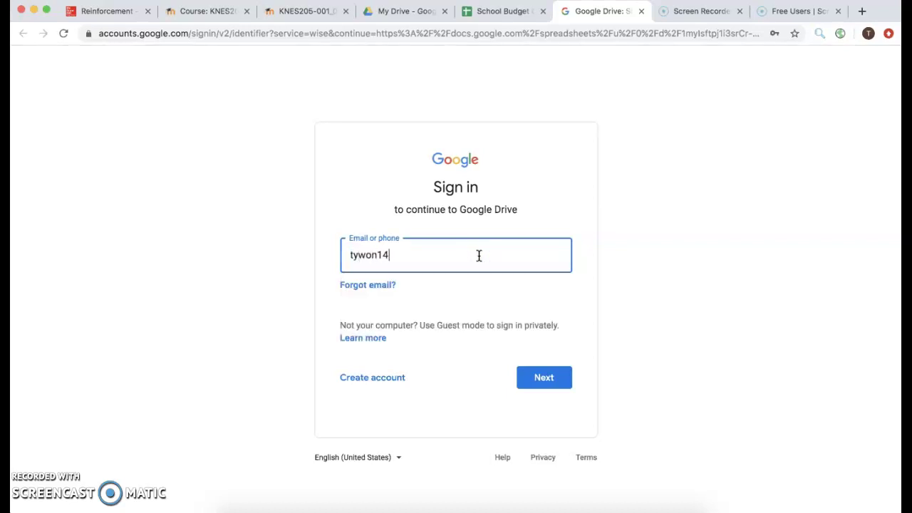
key(Return)
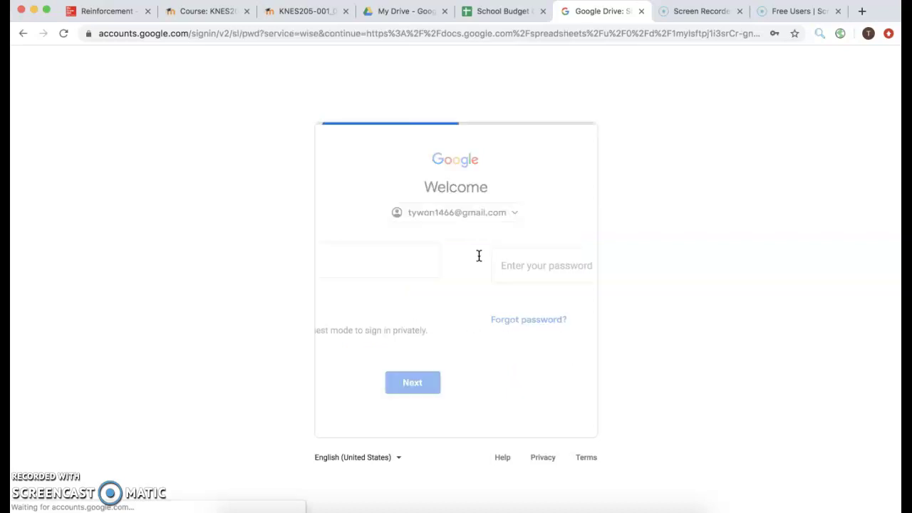
Step: Enter the second account's password, sign in, and skip the recovery options
double_click(467, 262)
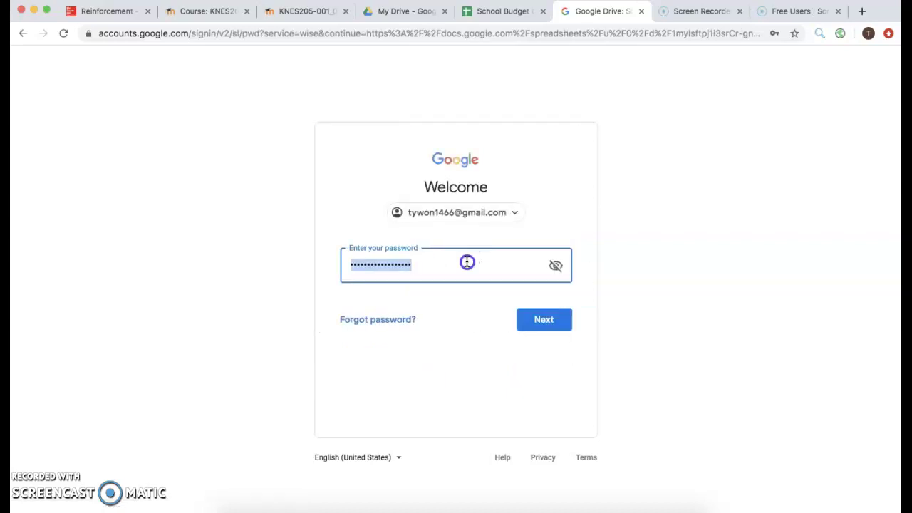
text(•)
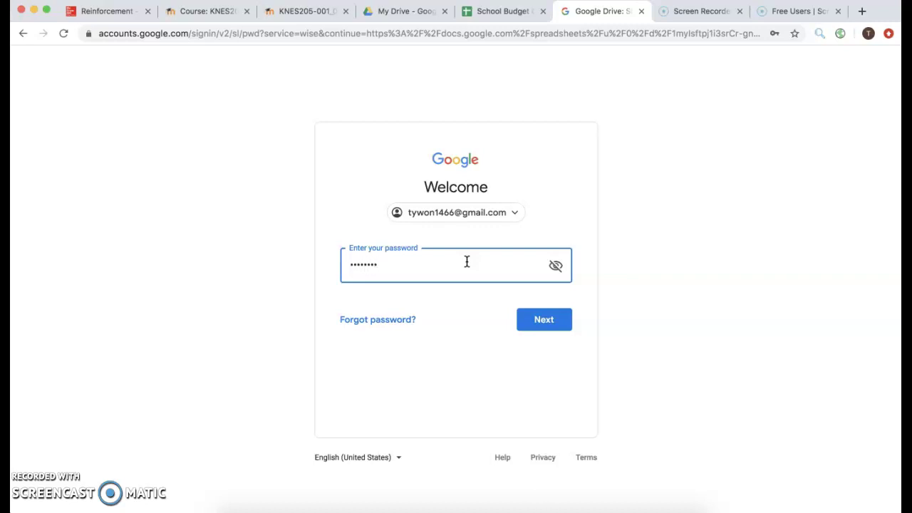
key(Return)
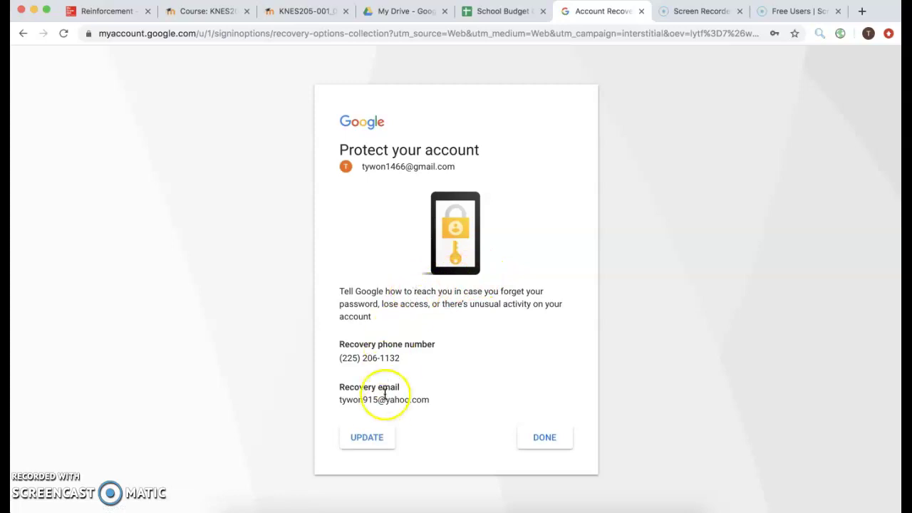
click(536, 437)
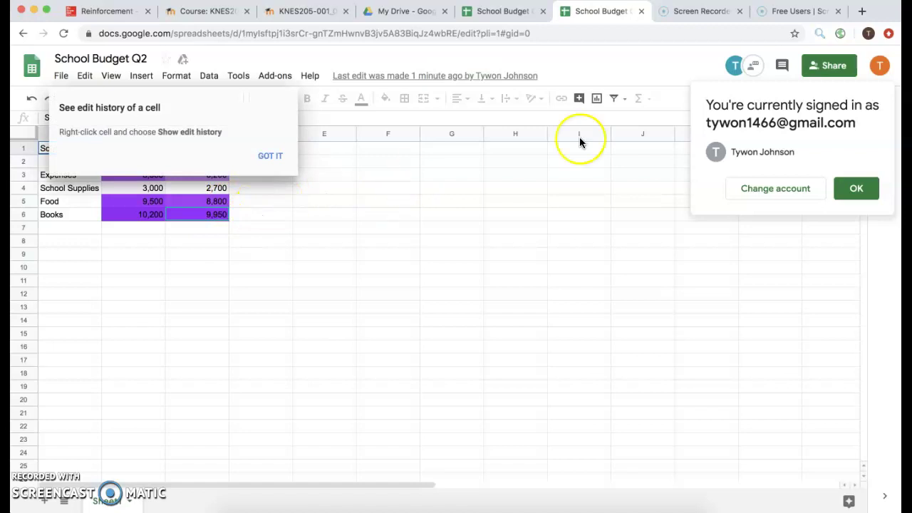
Step: Continue as the second account and confirm C5 cannot be edited because it is protected
click(855, 188)
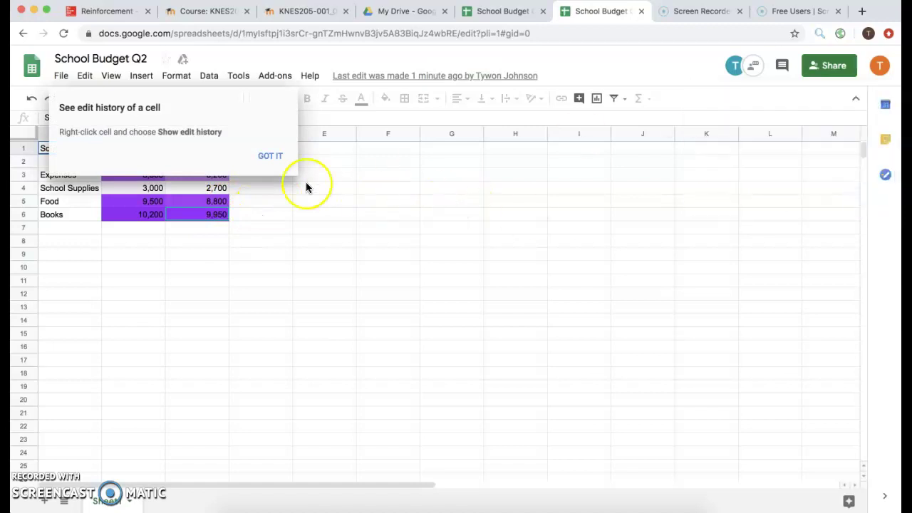
click(268, 155)
click(173, 202)
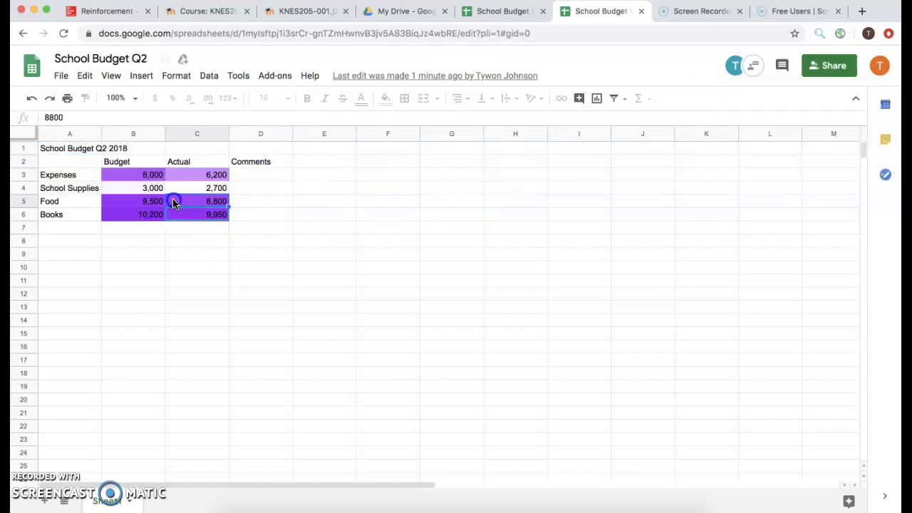
double_click(173, 203)
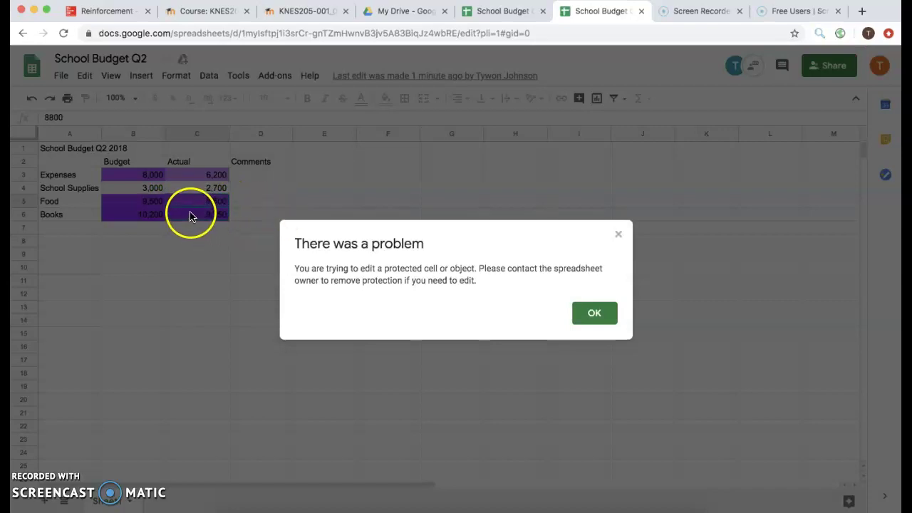
click(604, 320)
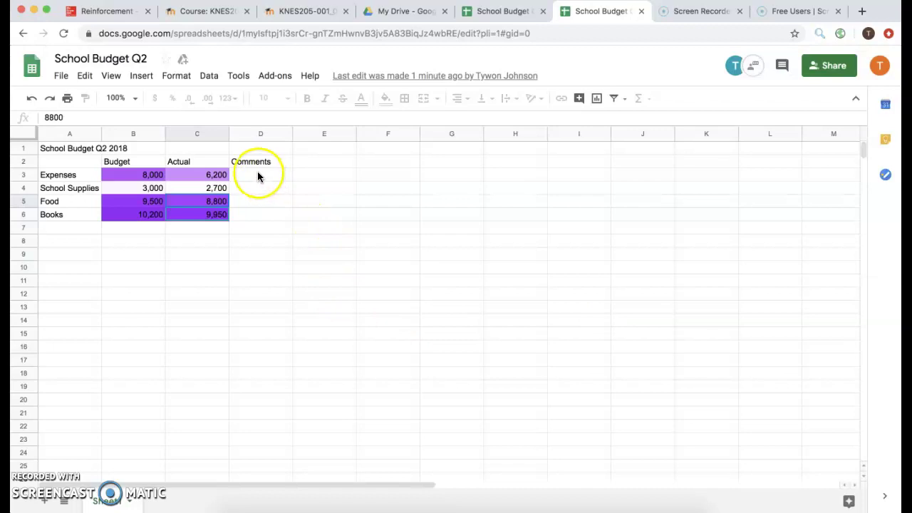
Step: Enter 'Is this correct' in cell D3
click(254, 177)
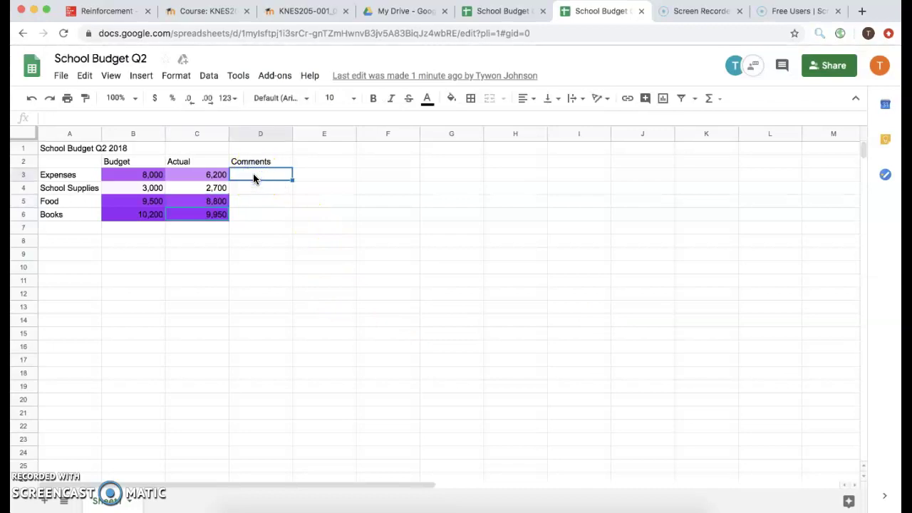
text(Is this co)
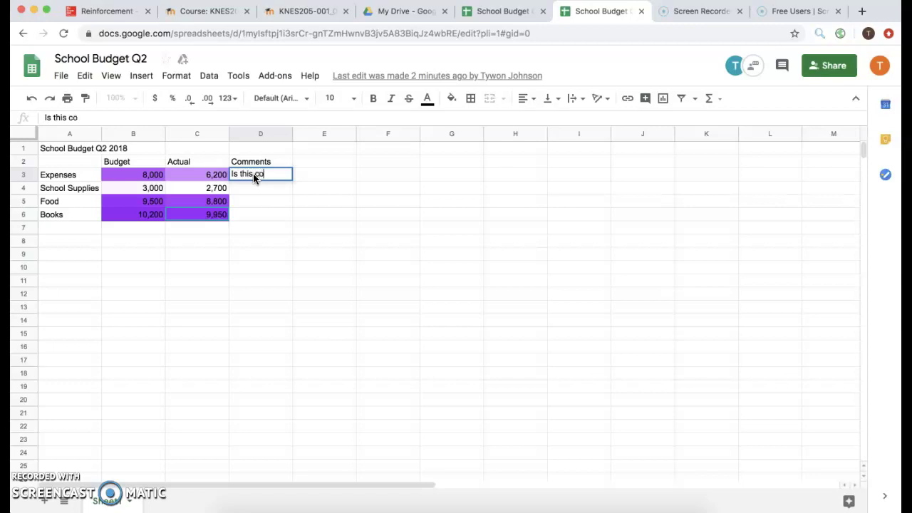
text(rrect)
click(298, 155)
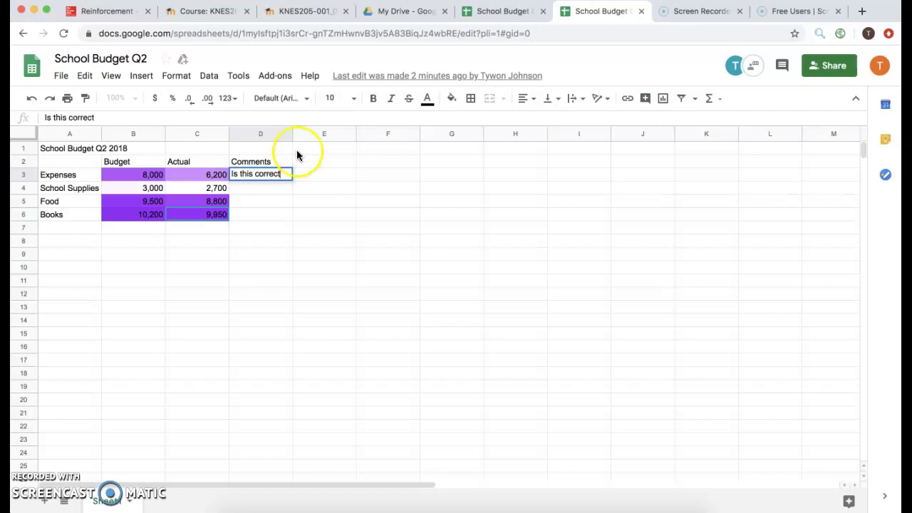